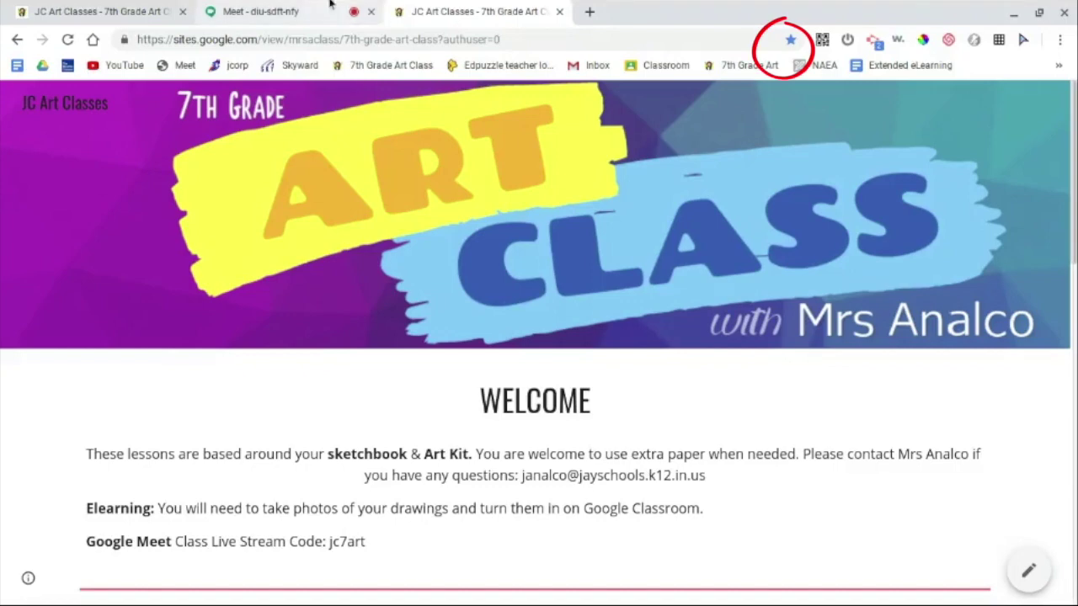
- Rename the 7th Grade Art Class page's bookmark to '7th Grade Art' by removing 'Class'
left_click(790, 44)
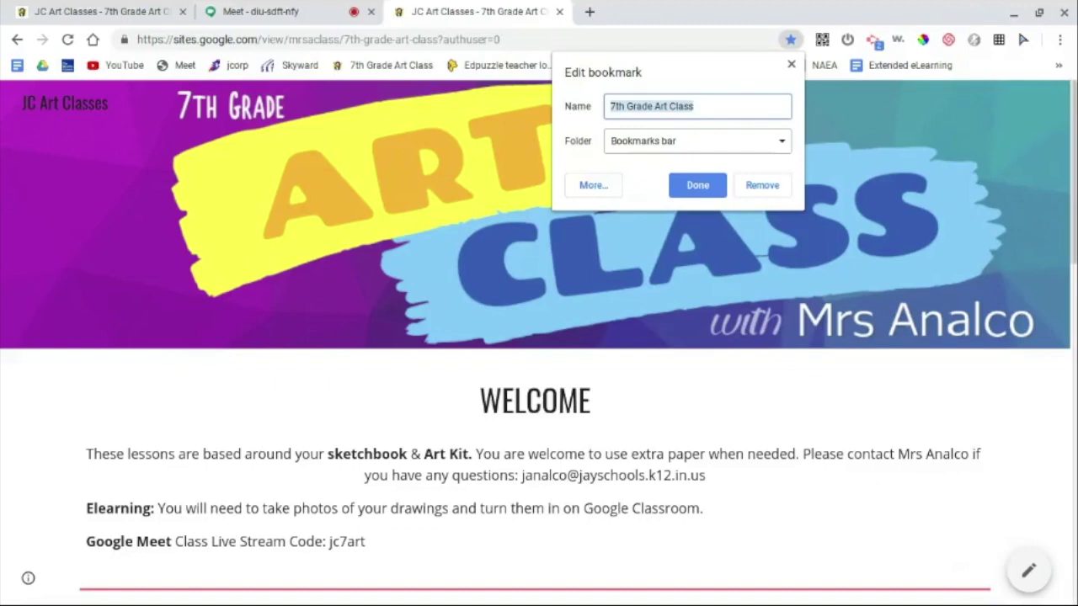
left_click(736, 107)
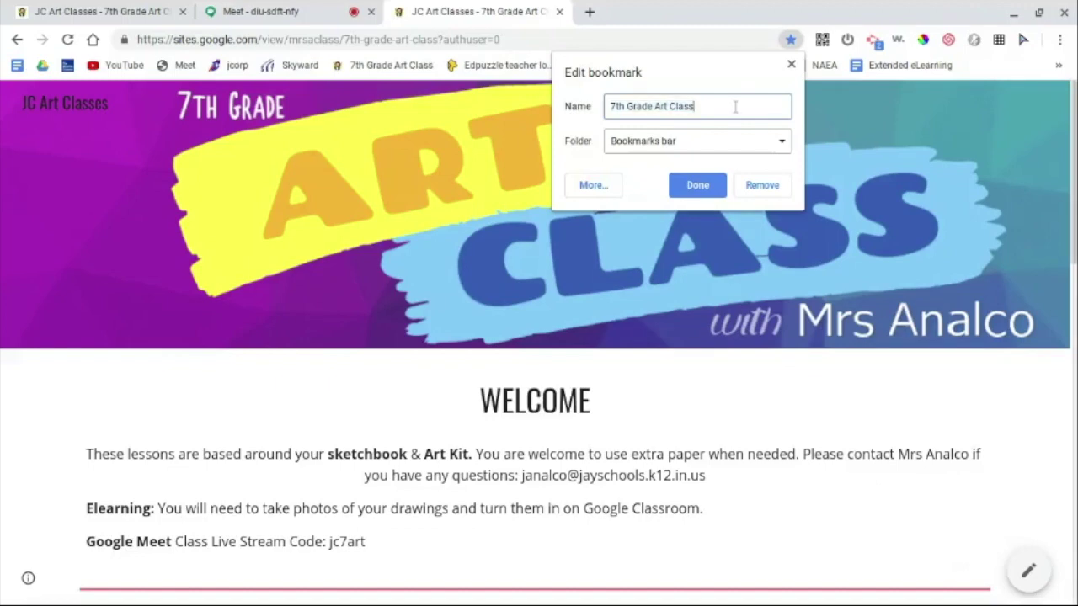
key("BackSpace")
key("BackSpace")
key("BackSpace")
key("BackSpace")
key("BackSpace")
- Save the 7th Grade Art bookmark and open the Bookmark manager
left_click(712, 186)
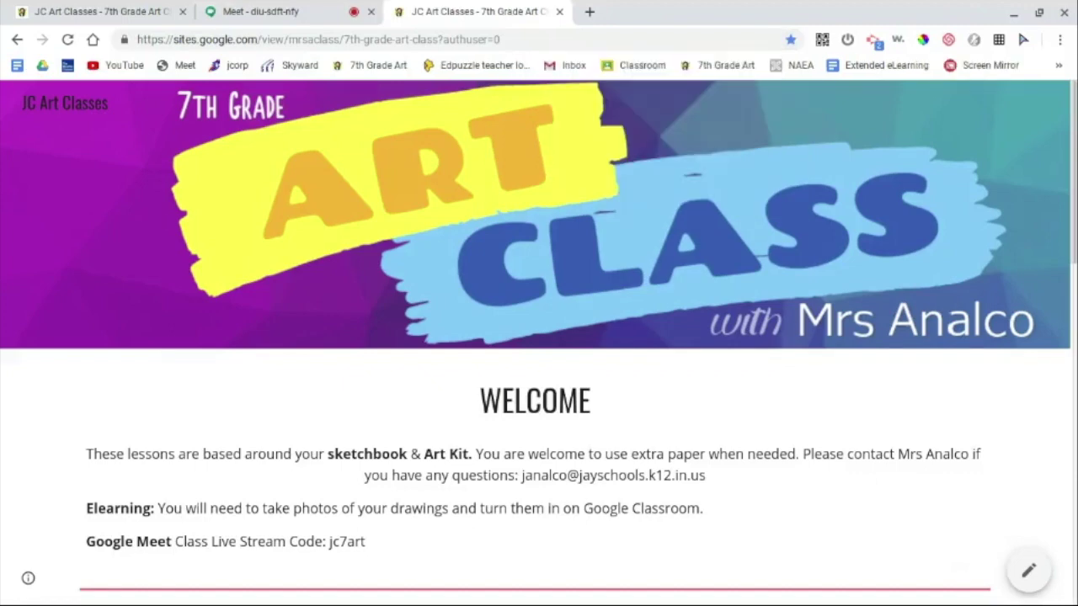
left_click(1060, 42)
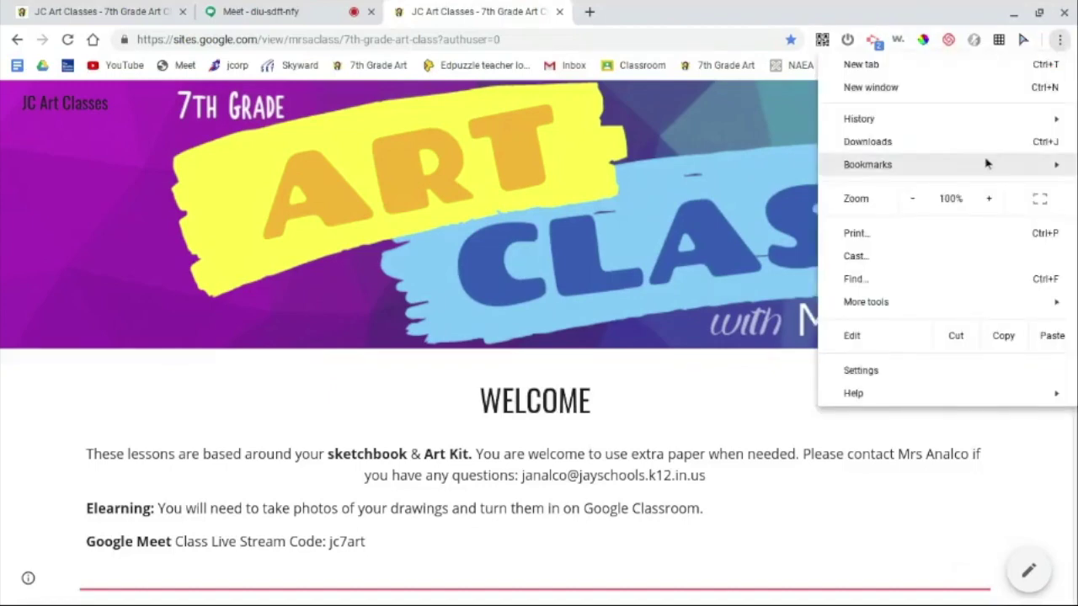
mouse_move(988, 165)
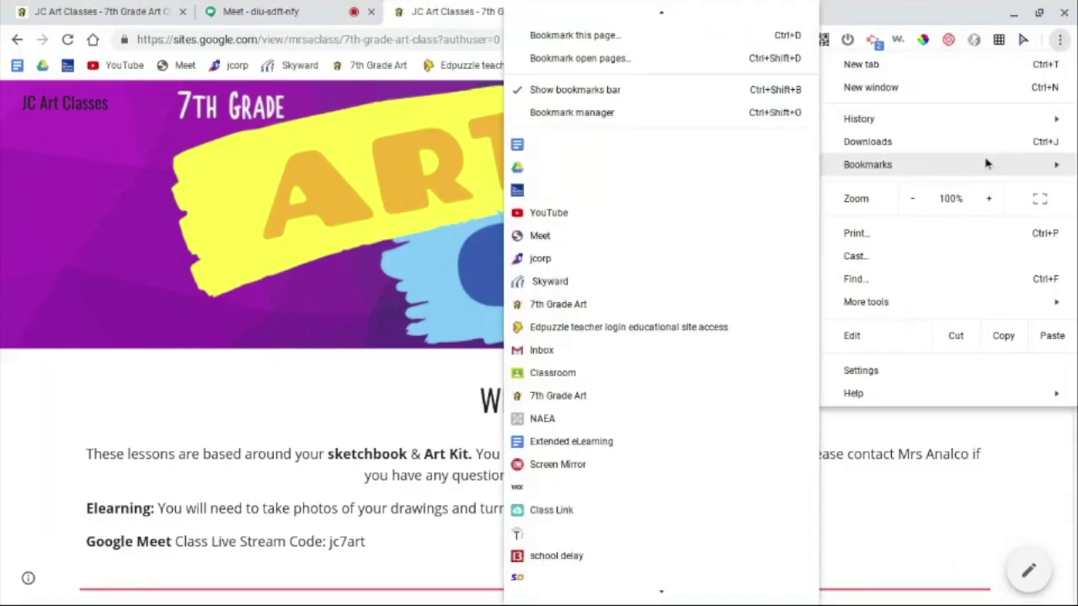
left_click(781, 118)
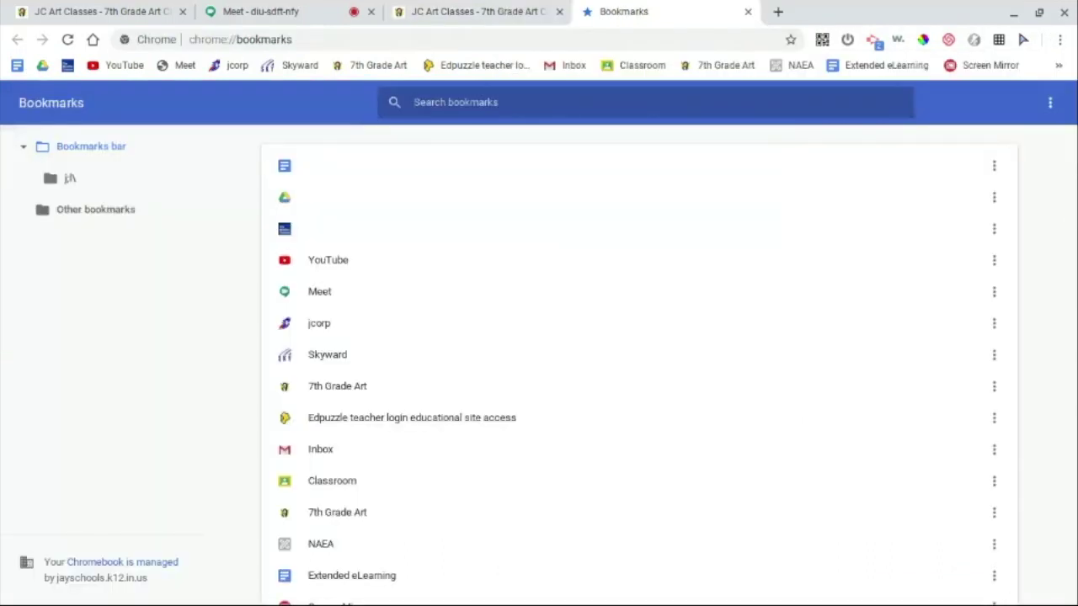
- Shorten the long Edpuzzle bookmark's name to just 'Edpuzzle' and save it
scroll(878, 396, "down", 1)
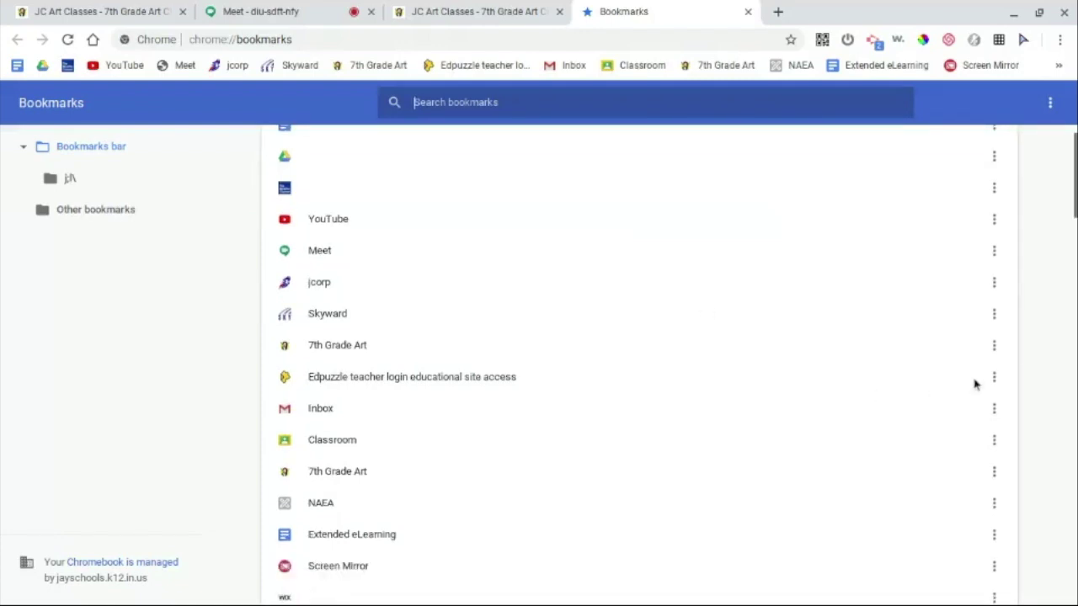
left_click(993, 377)
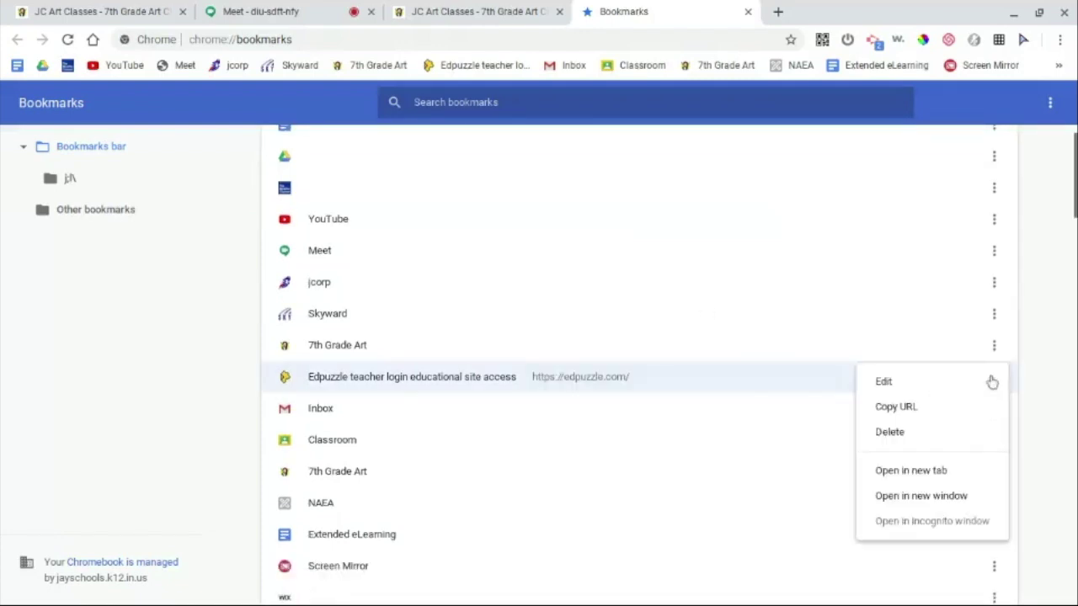
left_click(995, 380)
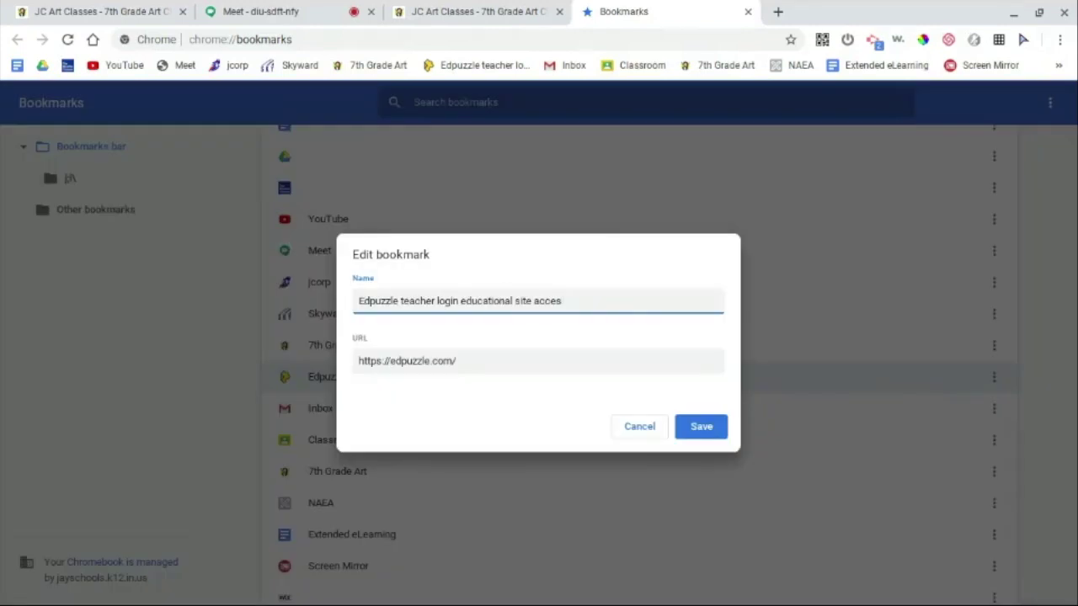
key("BackSpace")
key("BackSpace")
key("BackSpace")
key("BackSpace")
key("BackSpace")
key("BackSpace")
key("BackSpace")
key("BackSpace")
key("BackSpace")
key("BackSpace")
key("BackSpace")
key("BackSpace")
key("BackSpace")
key("BackSpace")
key("BackSpace")
key("BackSpace")
key("BackSpace")
key("BackSpace")
key("BackSpace")
key("BackSpace")
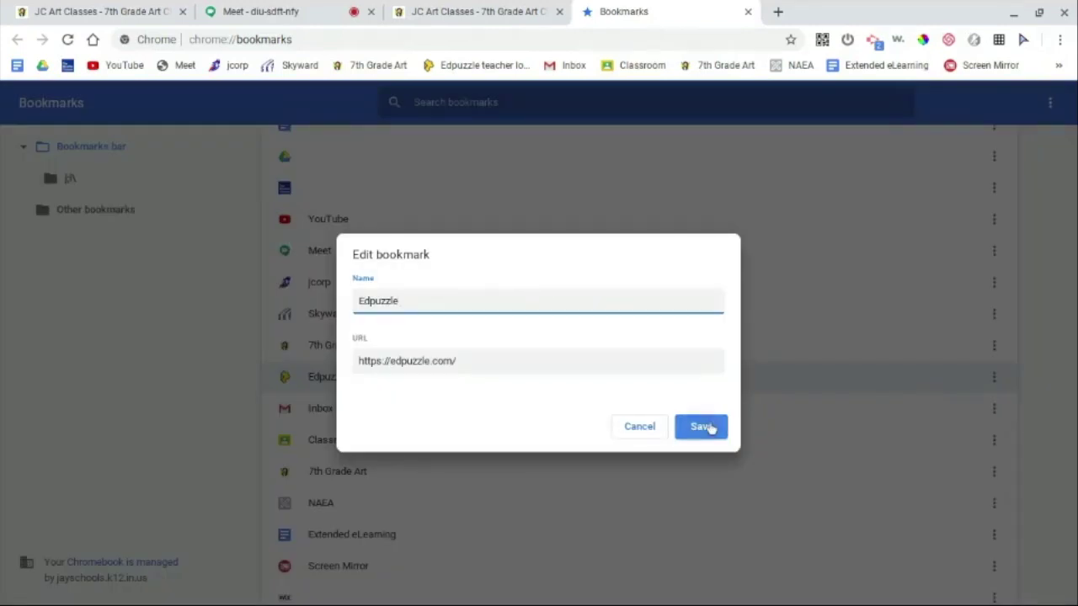
left_click(701, 427)
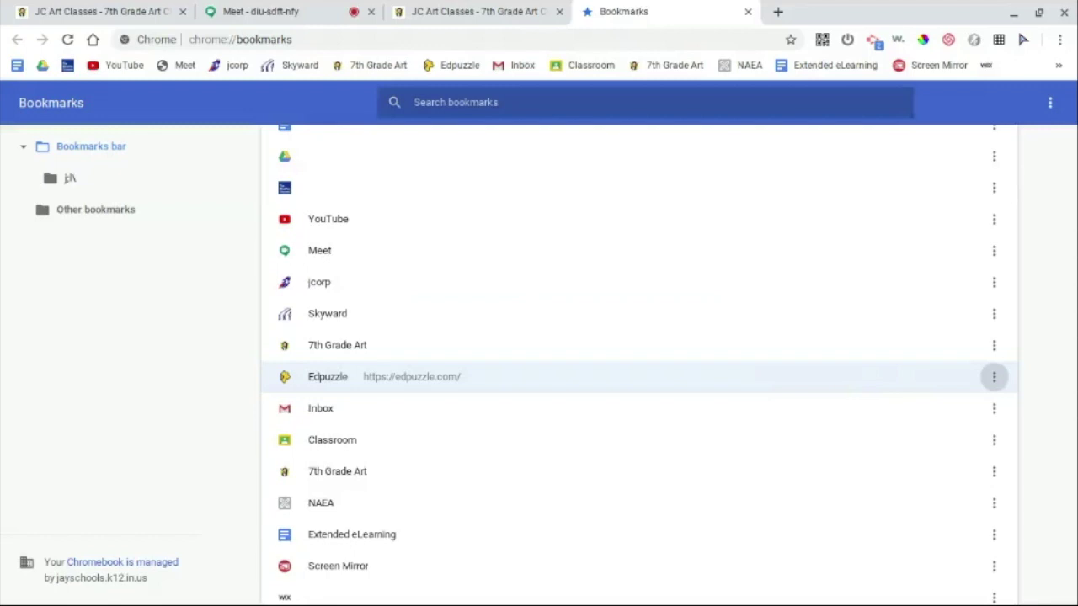
key("End")
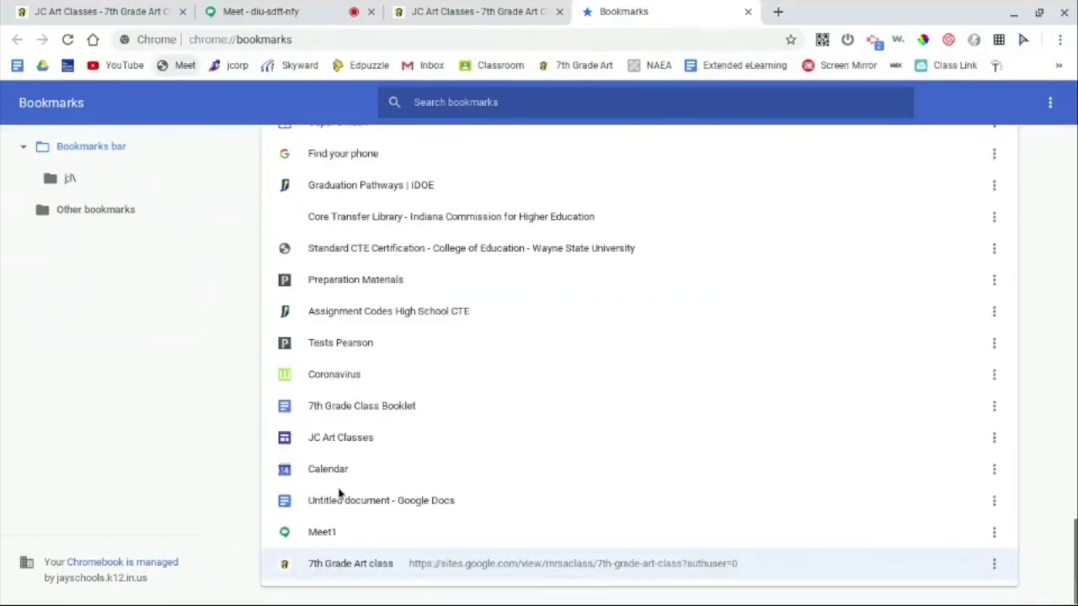
- Drag the 7th Grade Art class bookmark higher and reveal the bookmarks bar overflow list
left_click_drag(331, 567, 443, 373)
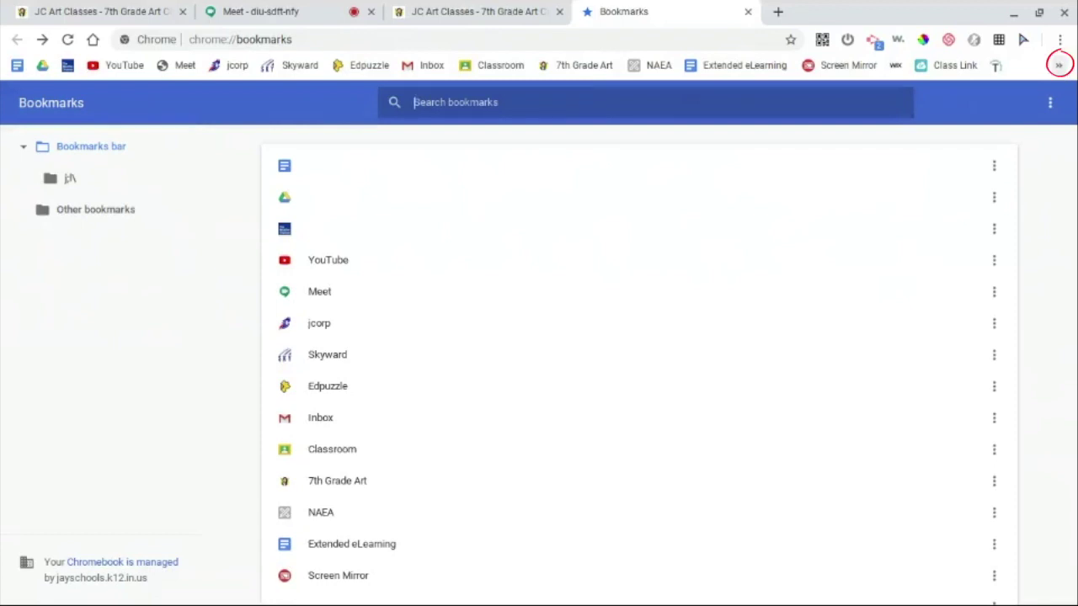
left_click(1059, 67)
scroll(787, 114, "down", 15)
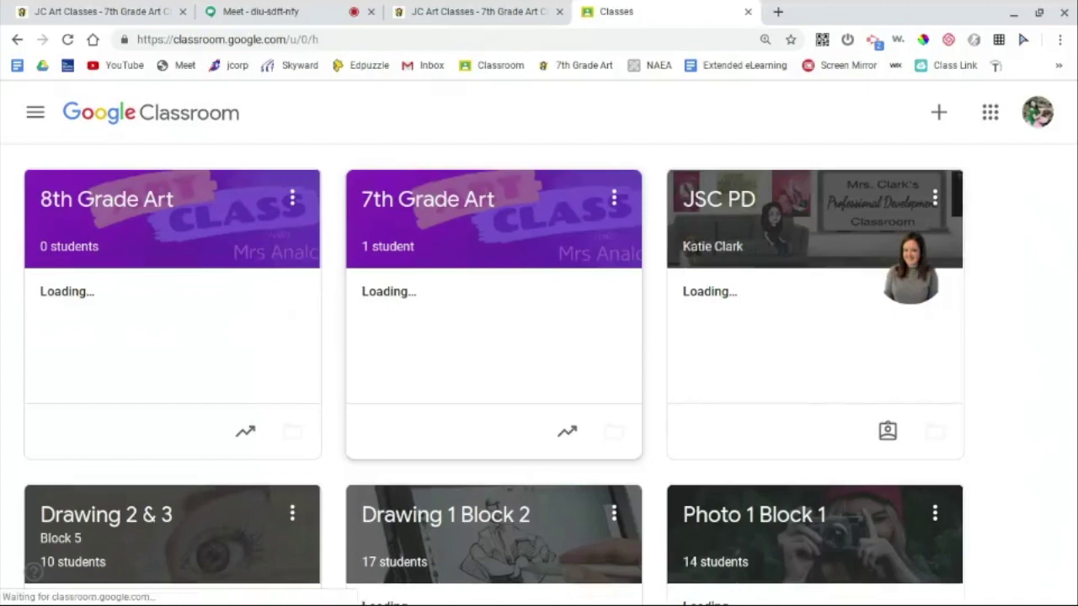
- Open the Photography 1 Block 2 class from the class cards, then start a new tab
scroll(539, 374, "down", 10)
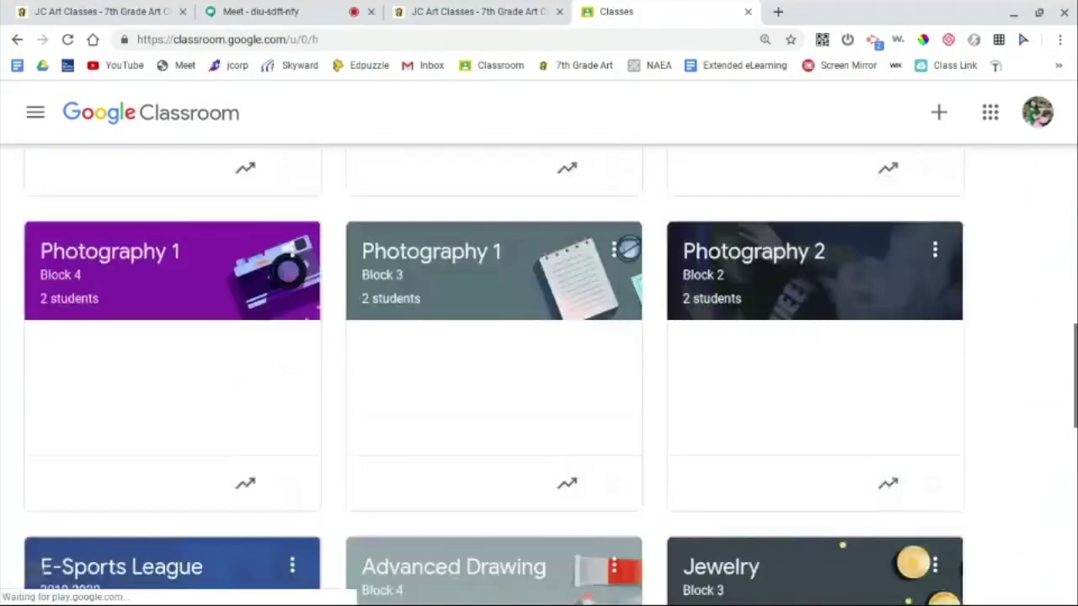
scroll(416, 278, "down", 4)
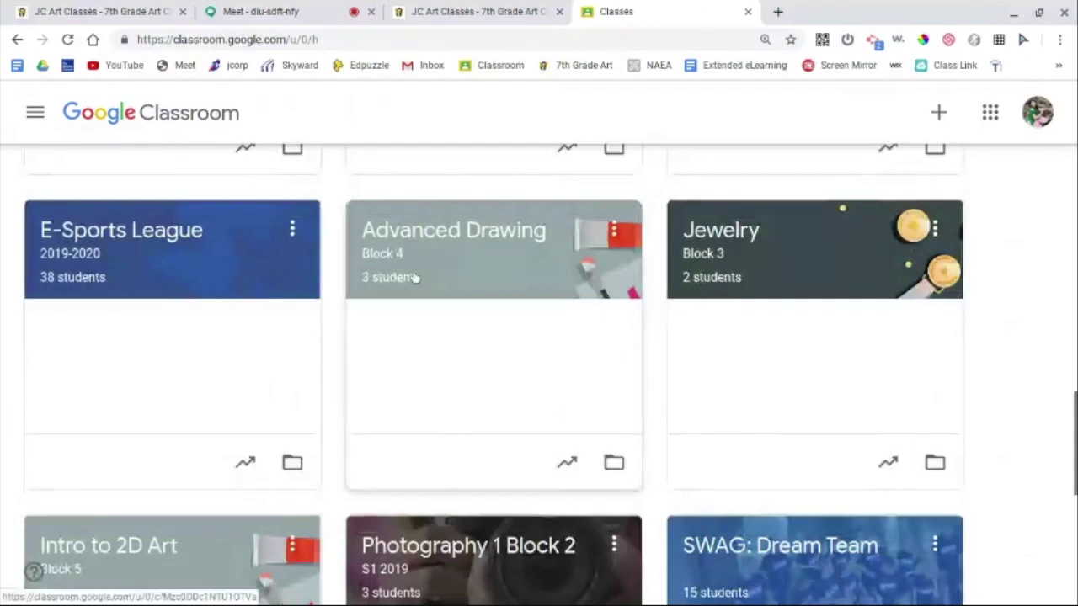
scroll(415, 278, "down", 4)
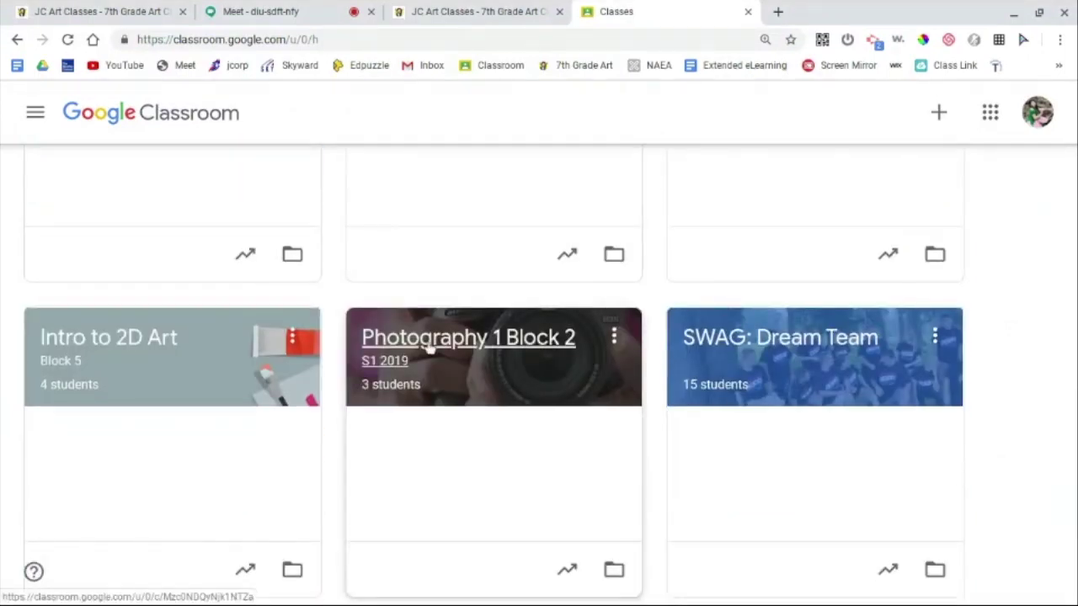
left_click(429, 347)
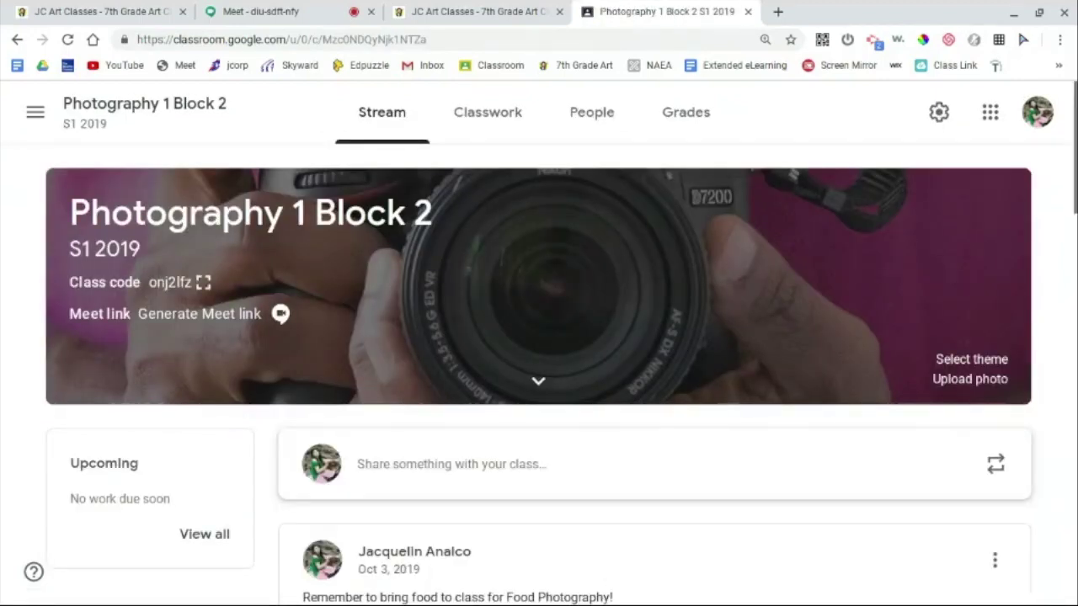
key("ctrl+t")
left_click(1060, 40)
- Create a new bookmark folder named 'Classes' in the Bookmark manager
mouse_move(856, 162)
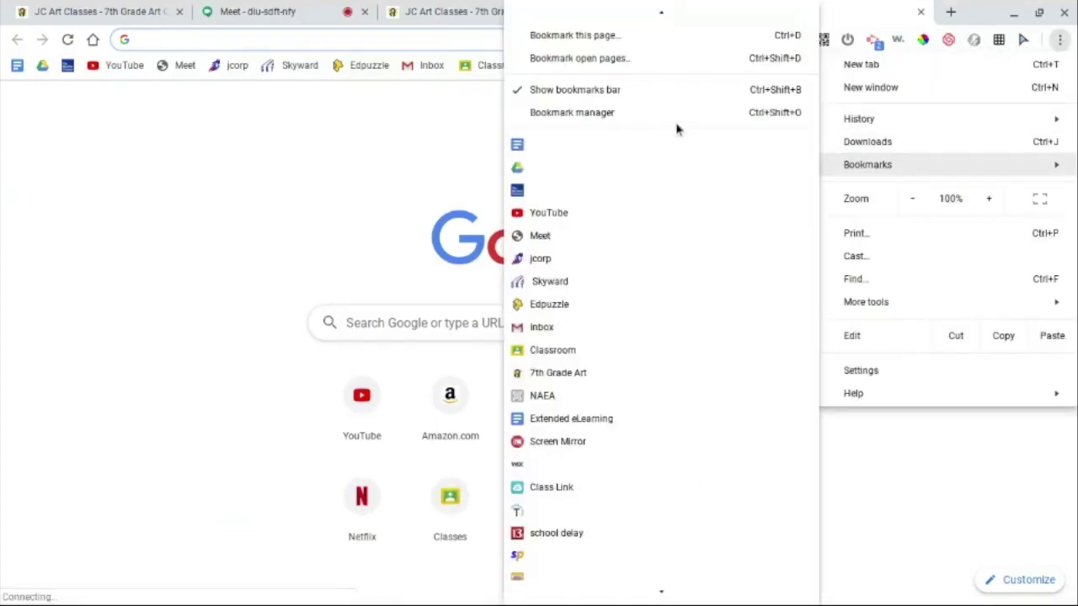
left_click(662, 115)
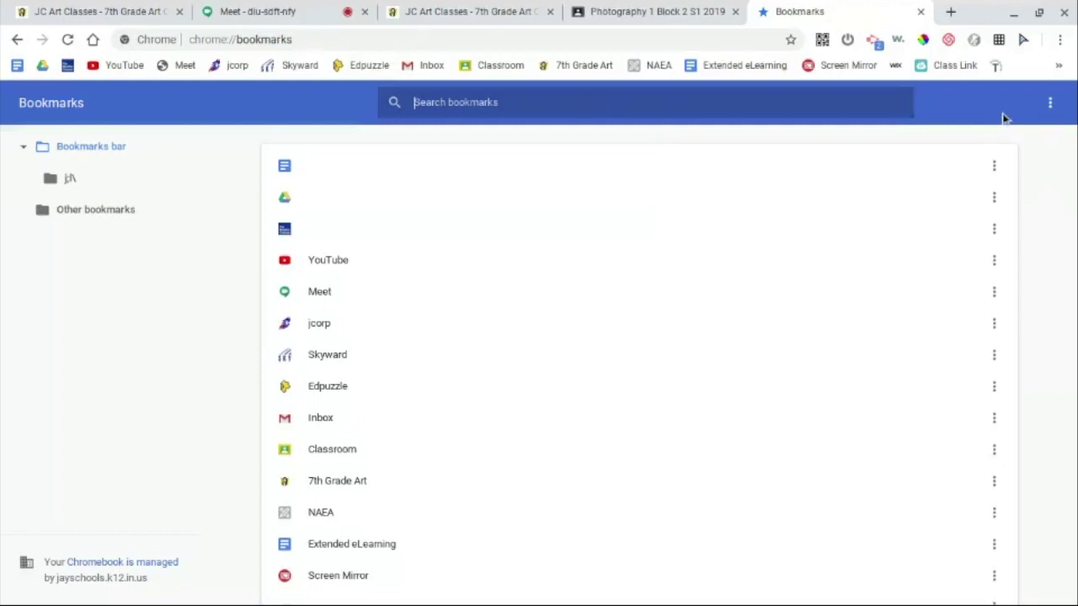
left_click(1050, 107)
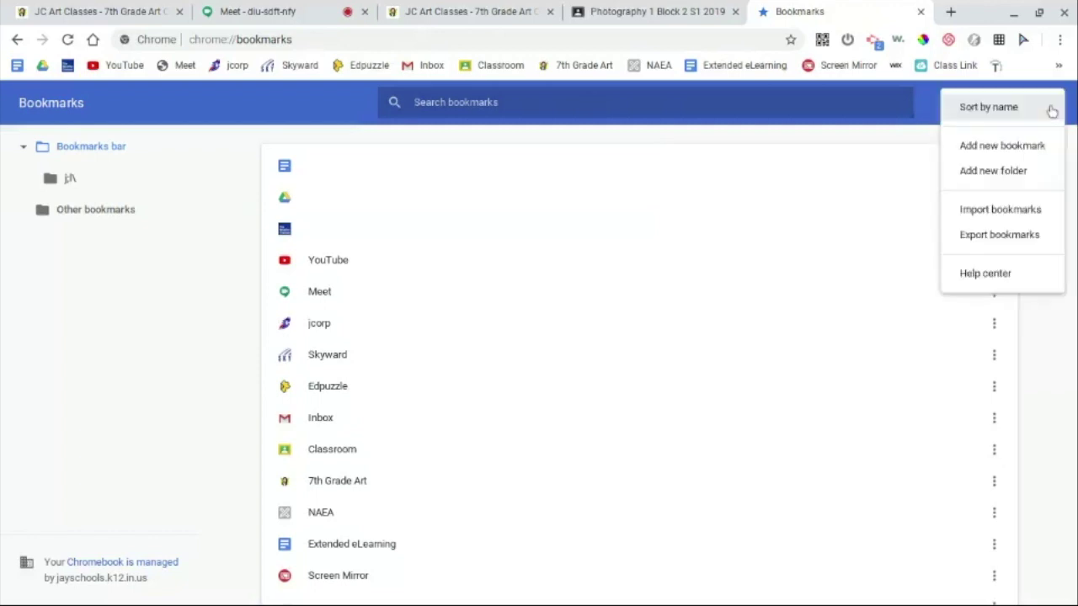
left_click(994, 170)
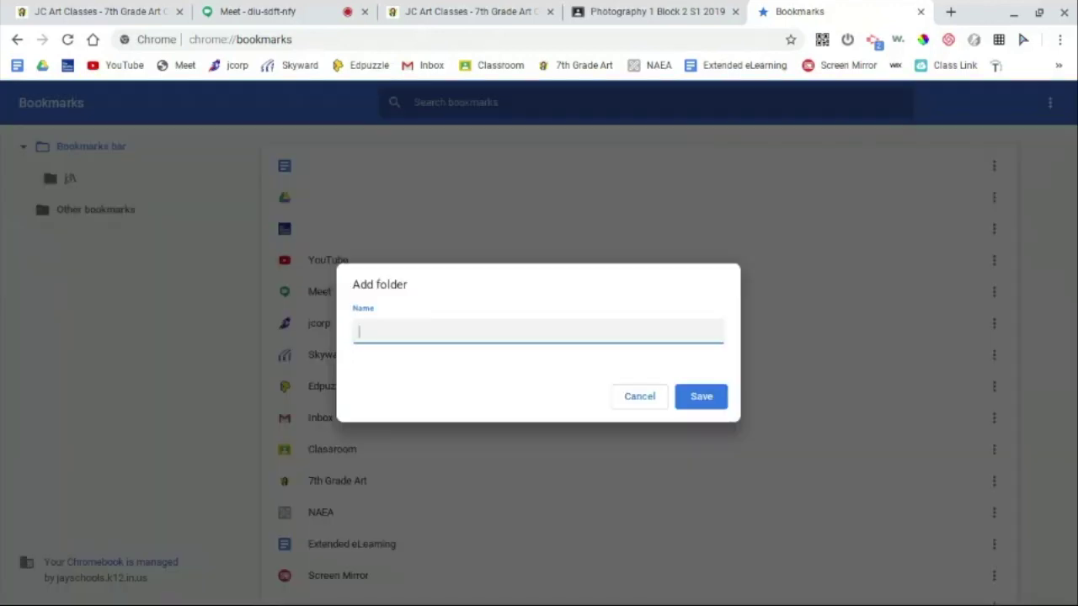
type("Classes")
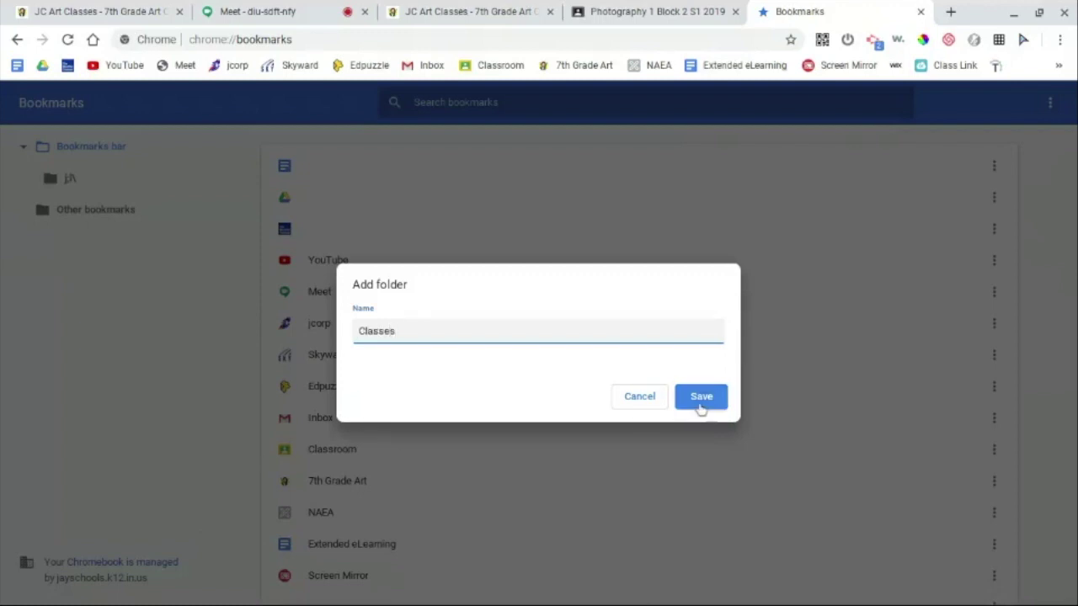
left_click(699, 398)
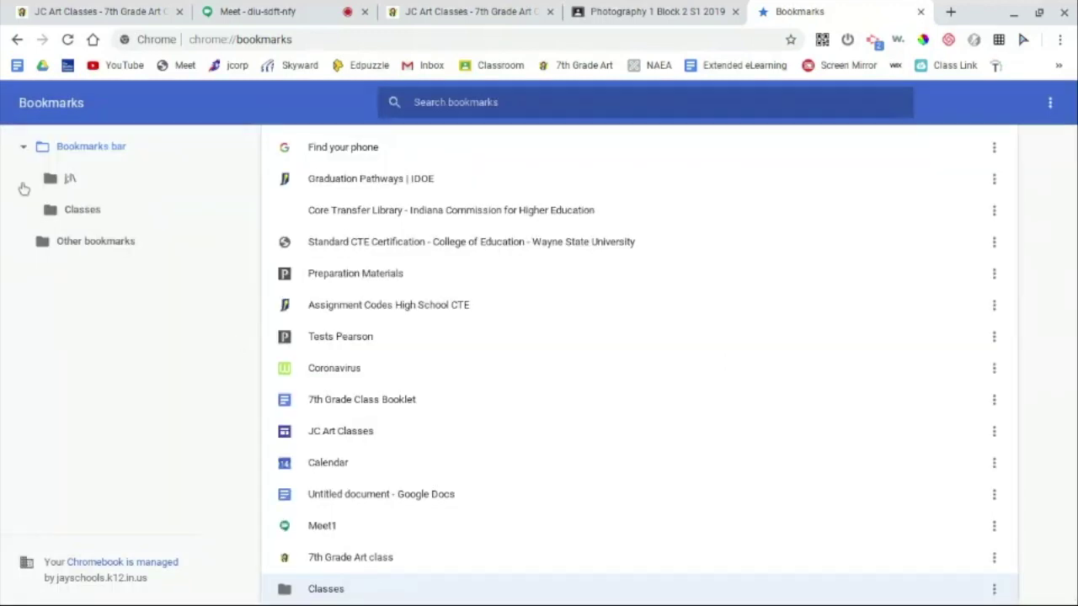
- Move the Classes folder to sit right after Skyward on the bookmarks bar
scroll(345, 310, "up", 1)
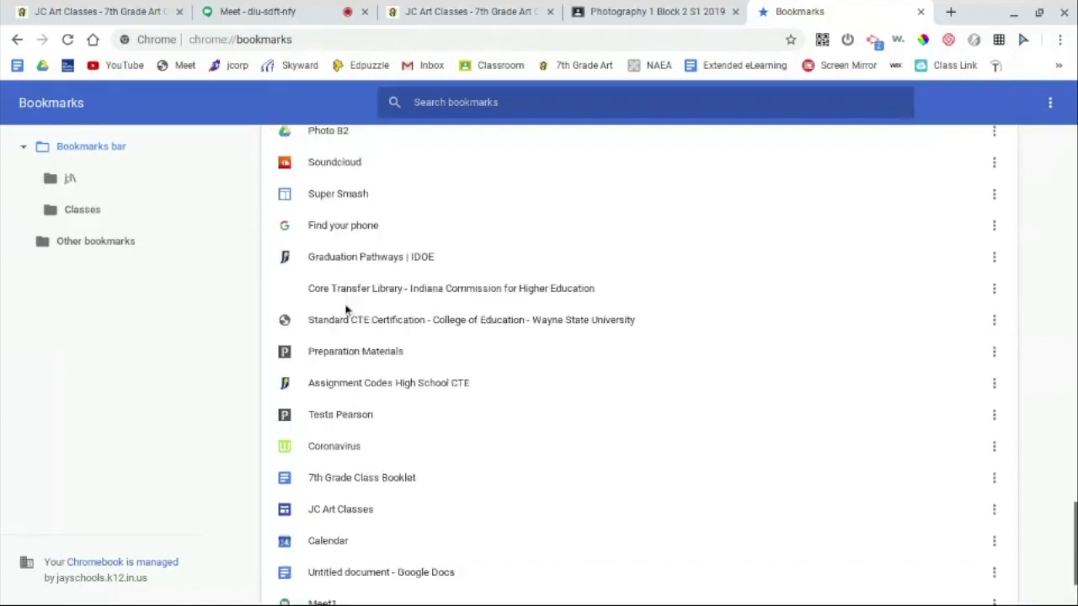
scroll(345, 310, "up", 10)
left_click_drag(76, 211, 202, 291)
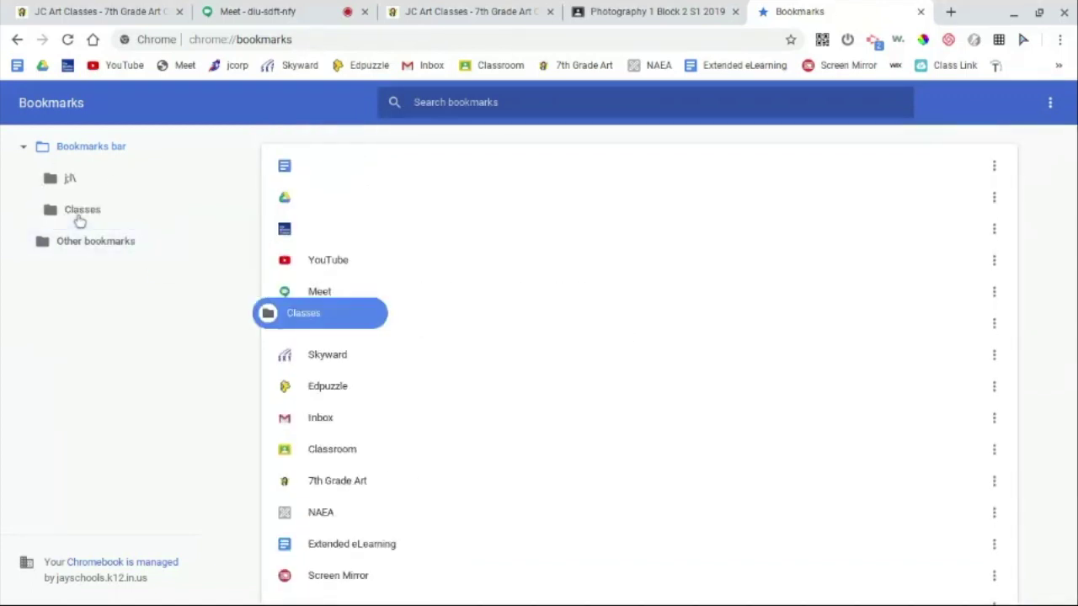
mouse_move(295, 313)
left_mouse_down()
mouse_move(358, 362)
mouse_move(346, 370)
left_mouse_up()
left_click_drag(371, 29, 390, 36)
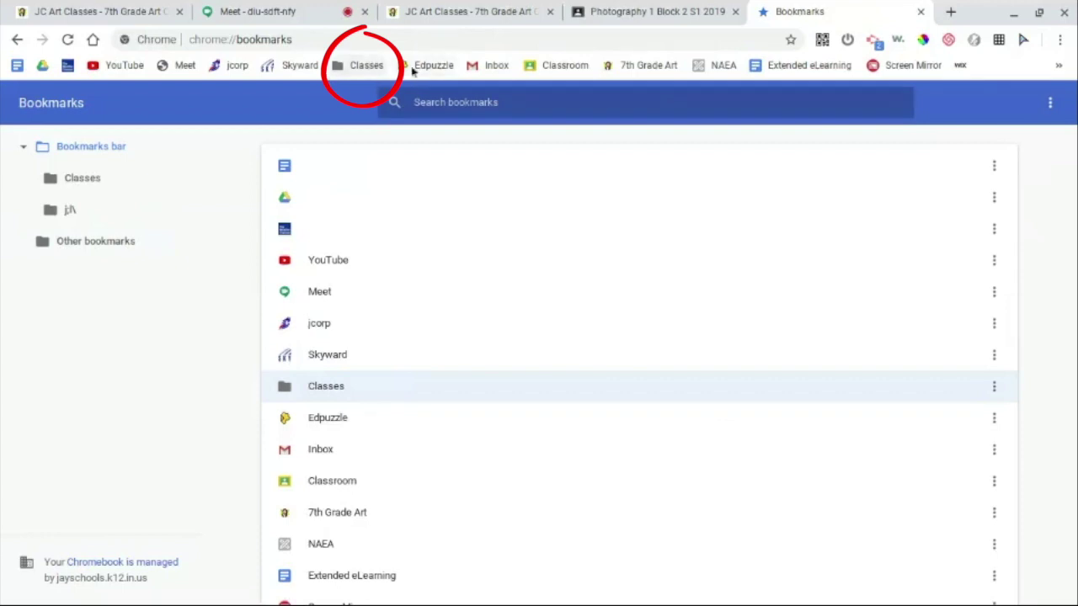
- Bookmark the Photography class page as 'Photography 1 Block 2', without 'S1 2019', in Classes
key("ctrl+shift+Tab")
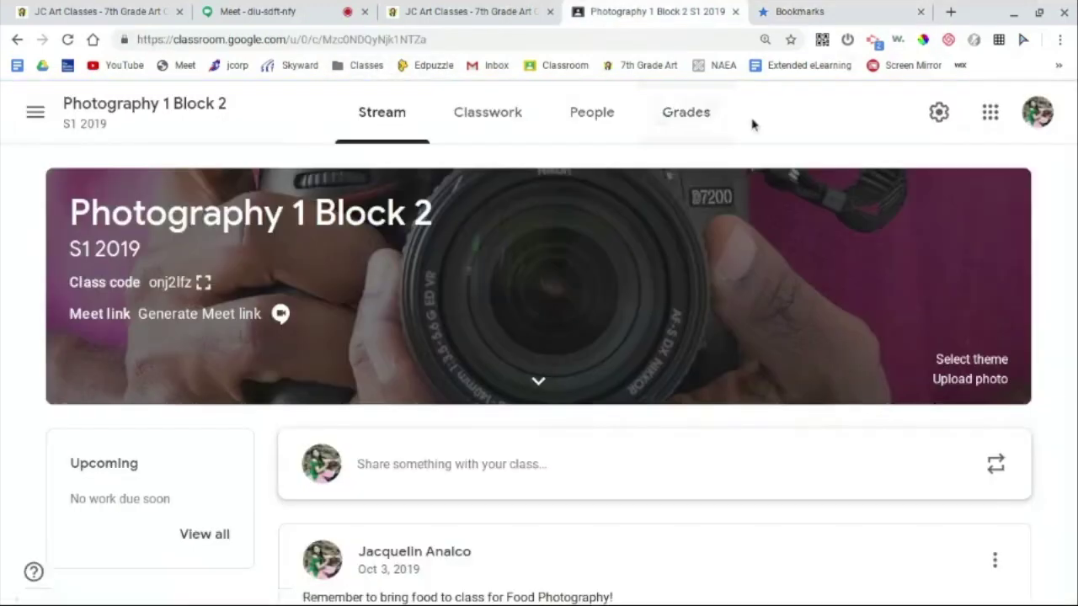
left_click(791, 41)
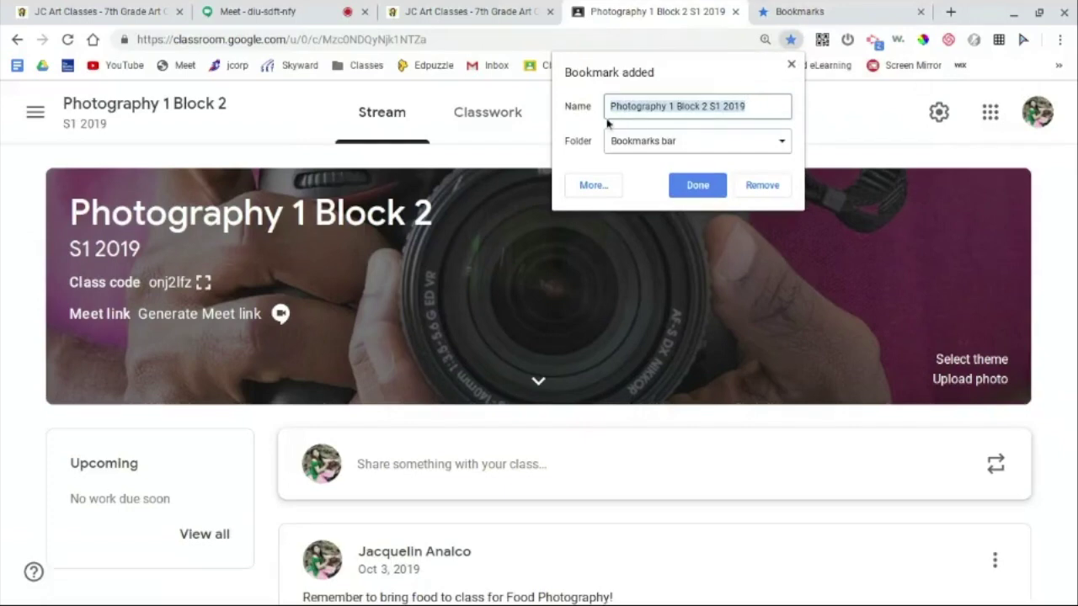
left_click_drag(746, 106, 708, 107)
key("BackSpace")
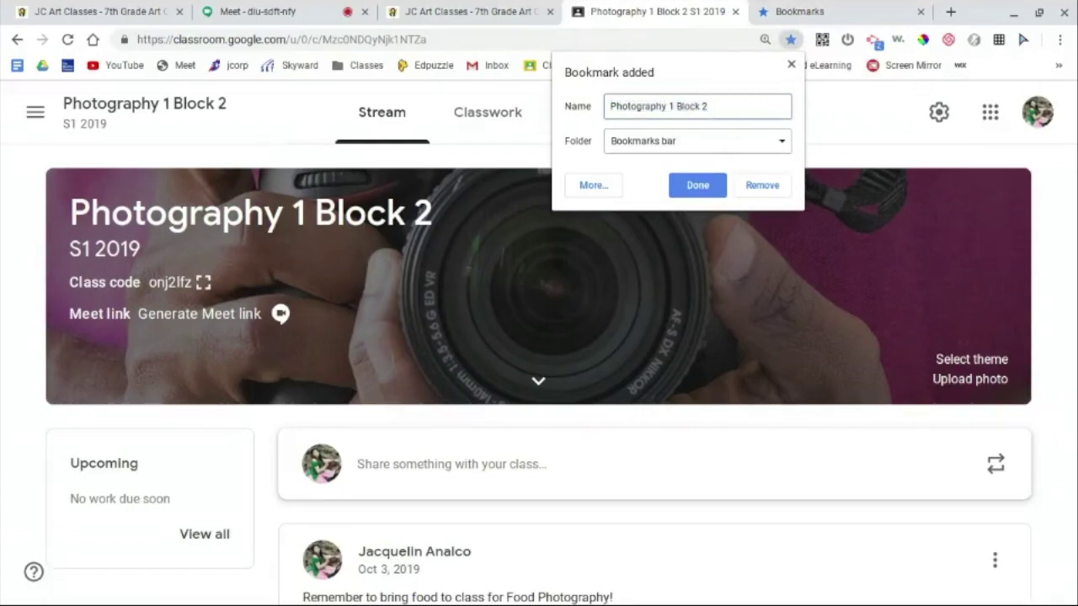
left_click(707, 141)
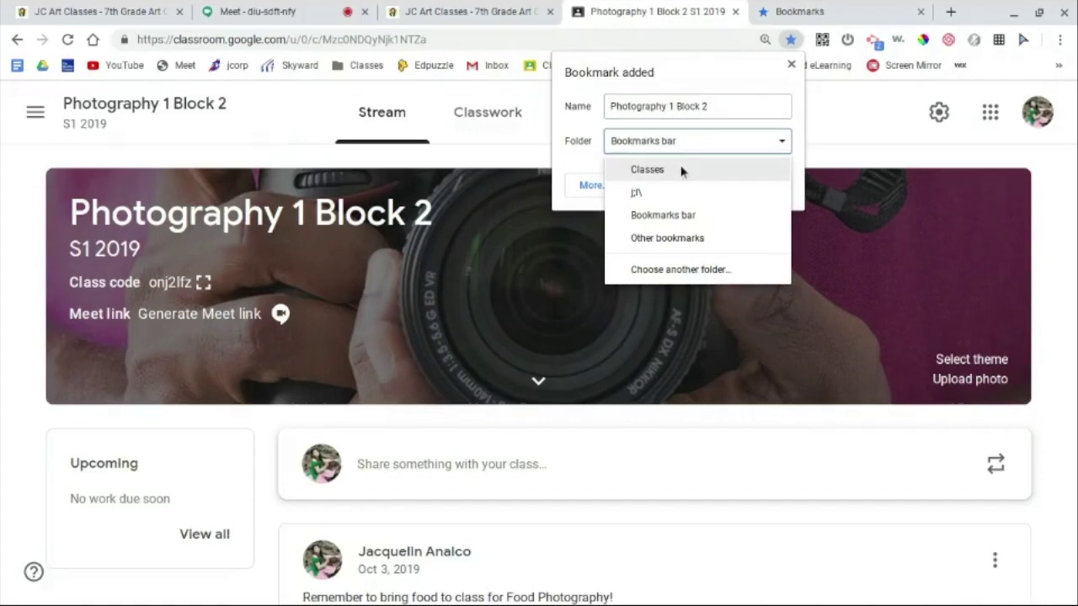
left_click(682, 172)
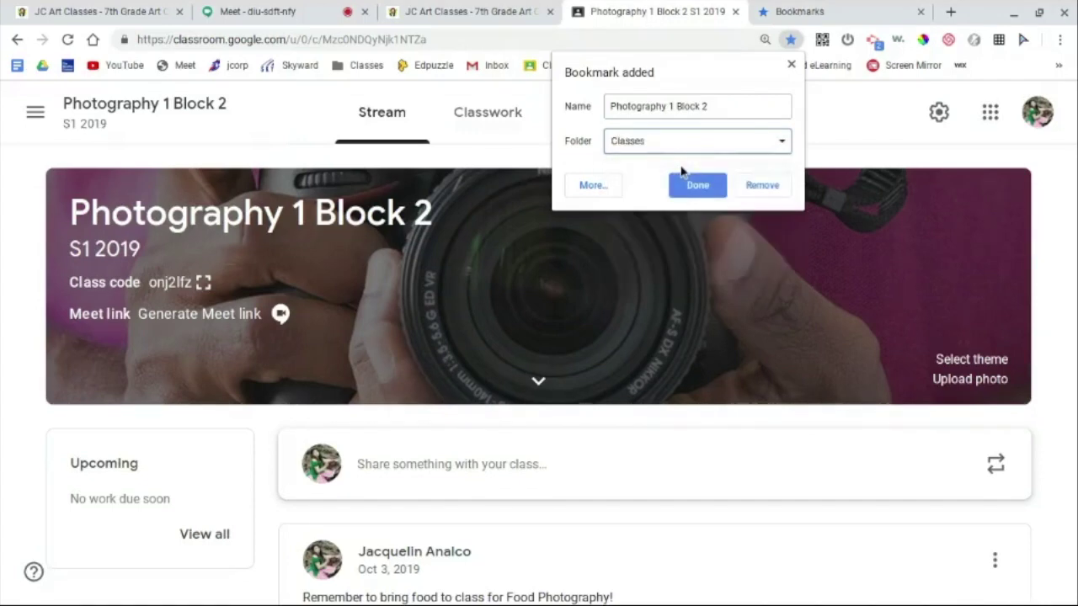
left_click(35, 112)
left_click(117, 390)
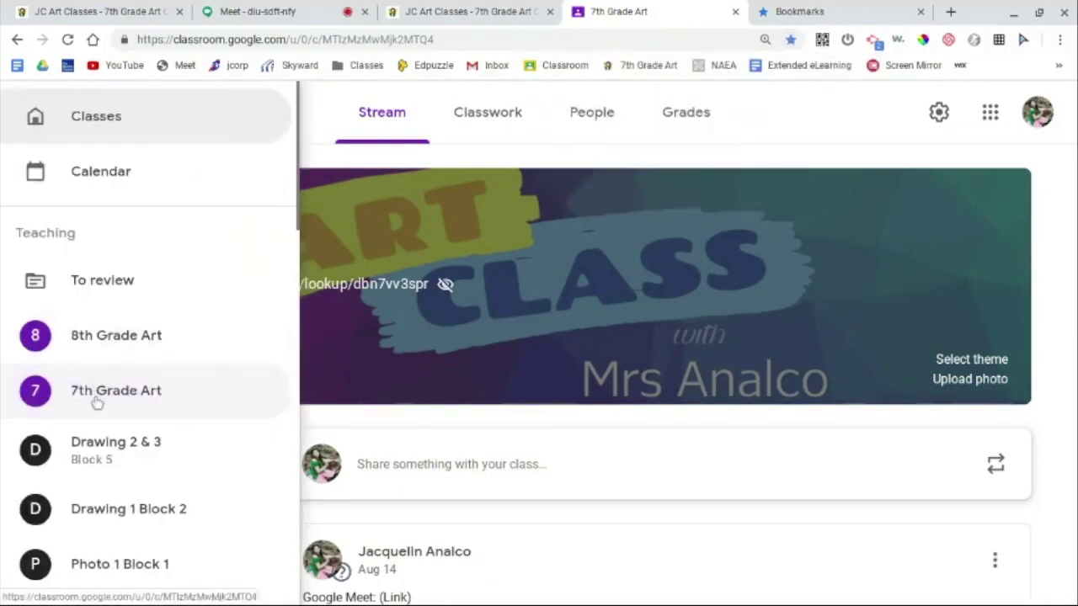
- Open Photo 1 Block 1 from the Classroom menu, bookmark it, and return to all classes
left_click(115, 450)
left_click(120, 564)
left_click(790, 41)
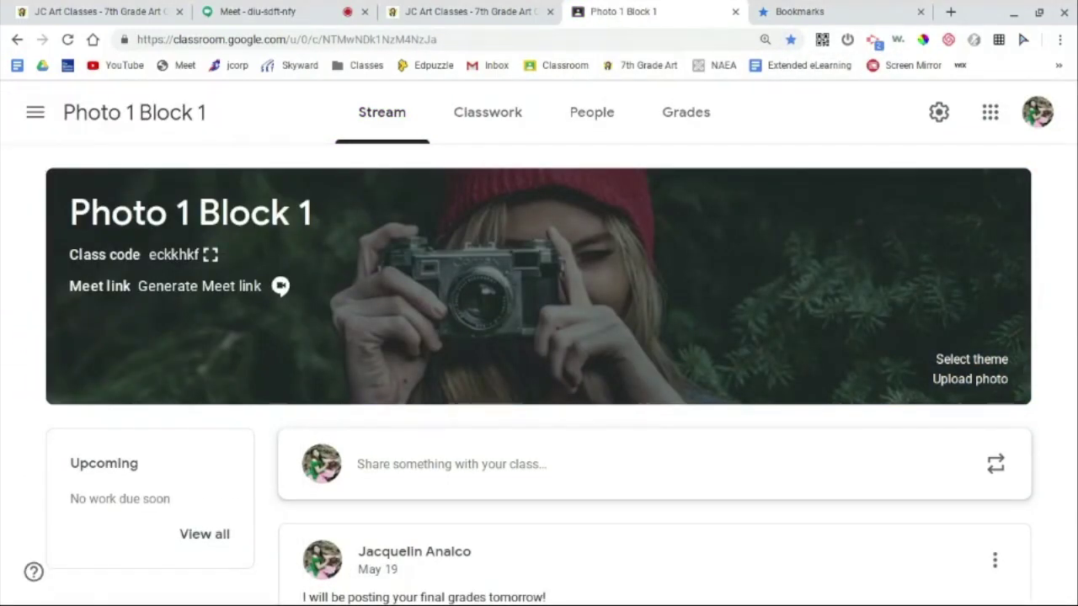
left_click(367, 65)
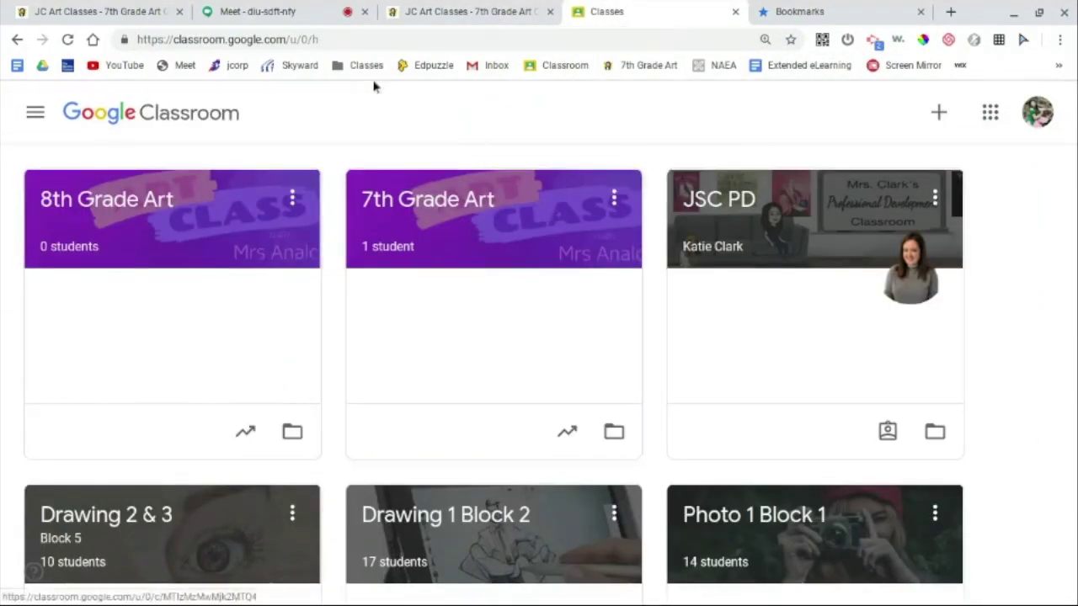
left_click(366, 66)
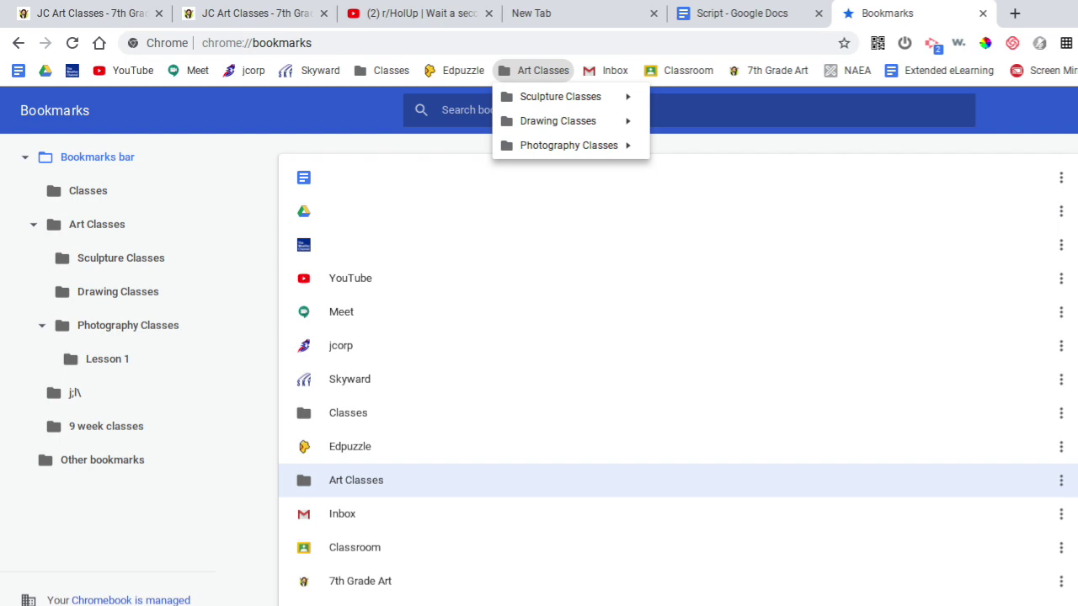
- Show the Photography Classes subfolder of Art Classes with its Lesson 1 subfolder
mouse_move(569, 145)
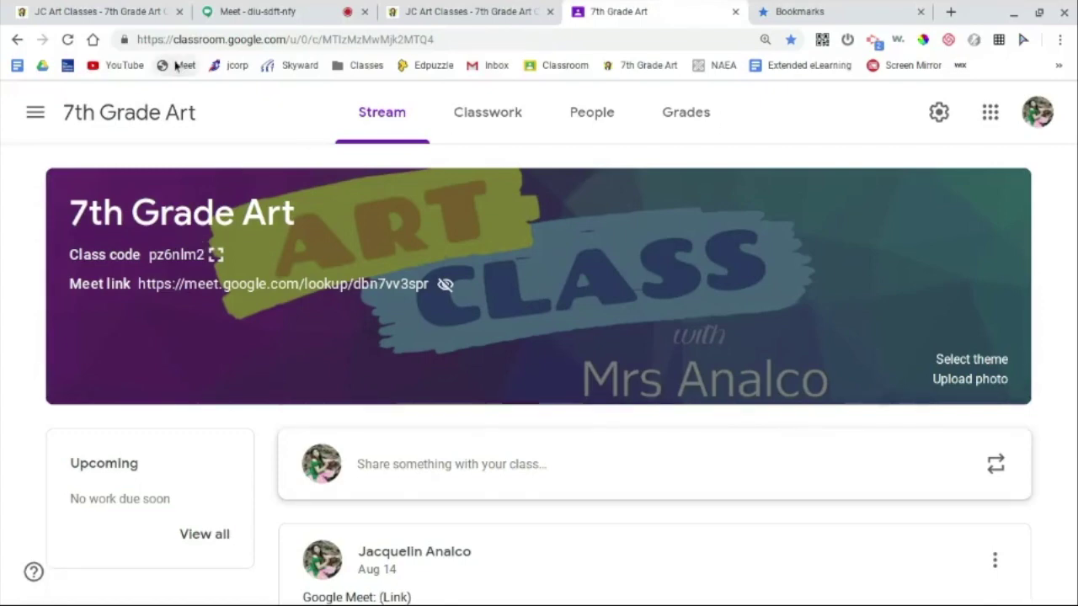
- Open the Meet bookmark to load the jc7art Google Meet join page
left_click(177, 66)
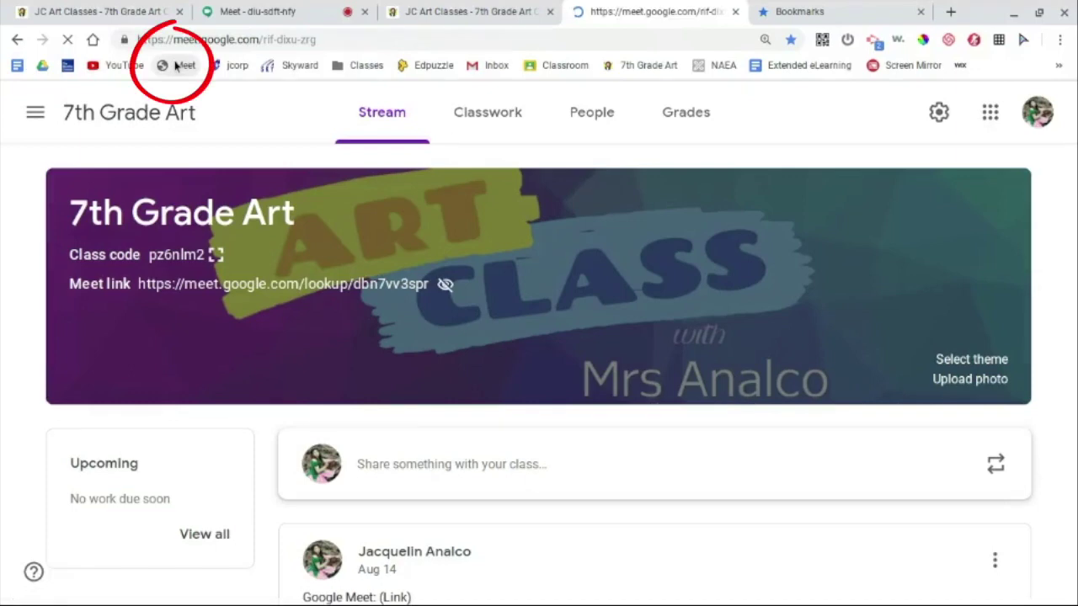